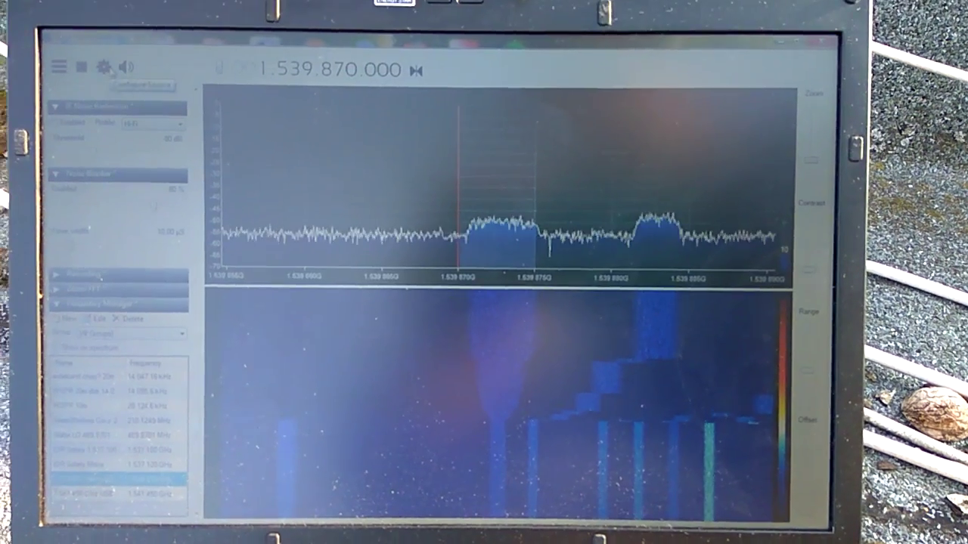
Review the RTL-SDR Controller's sample rate, RF gain and ppm correction without changes.
{"action": "left_click", "coordinate": [94, 40]}
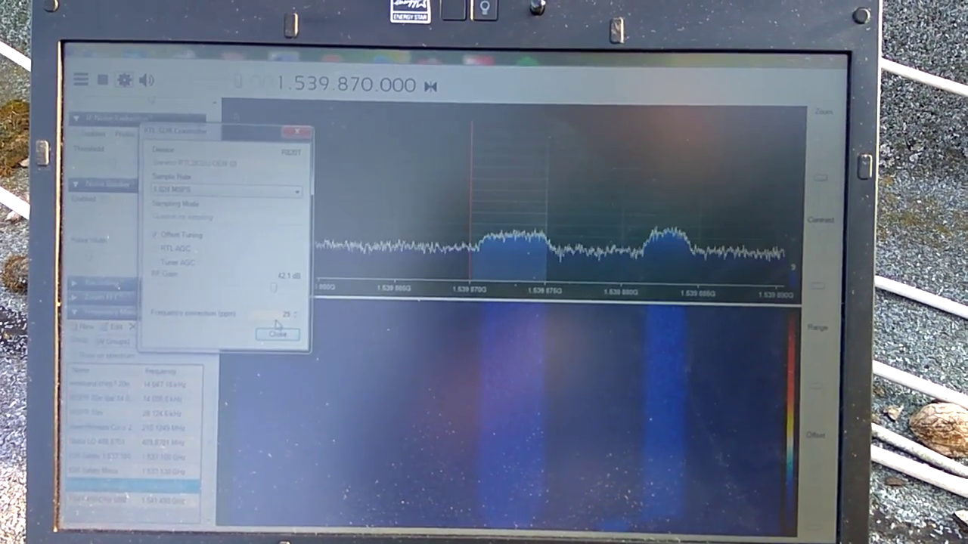
{"action": "left_click", "coordinate": [277, 339]}
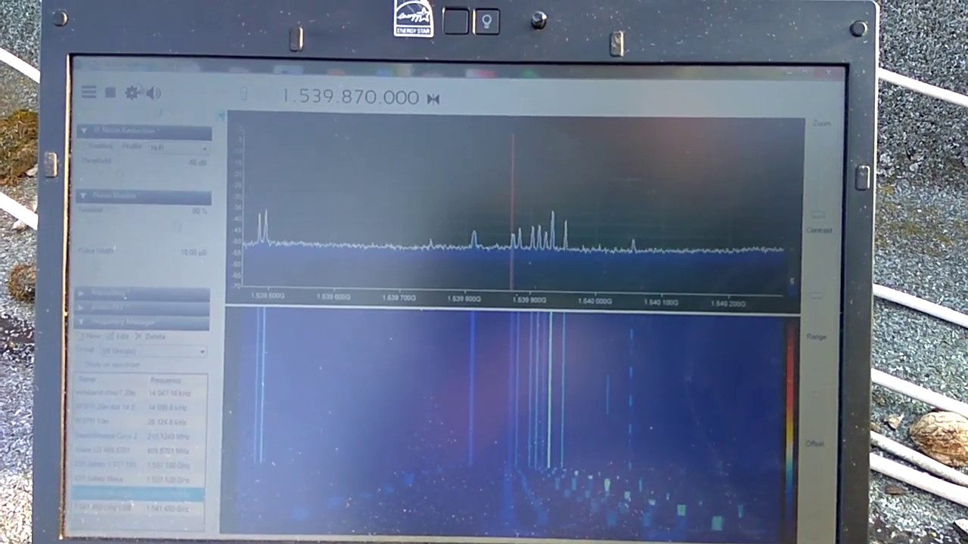
Raise the RTL-SDR sample rate so the spectrum spans roughly 1.5392–1.5406 GHz.
{"action": "left_click", "coordinate": [131, 92]}
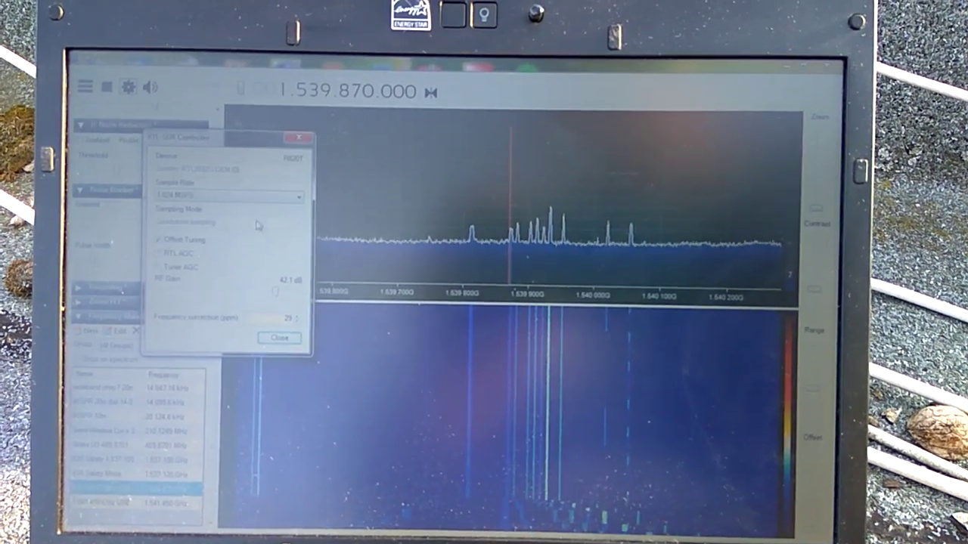
{"action": "left_click", "coordinate": [264, 198]}
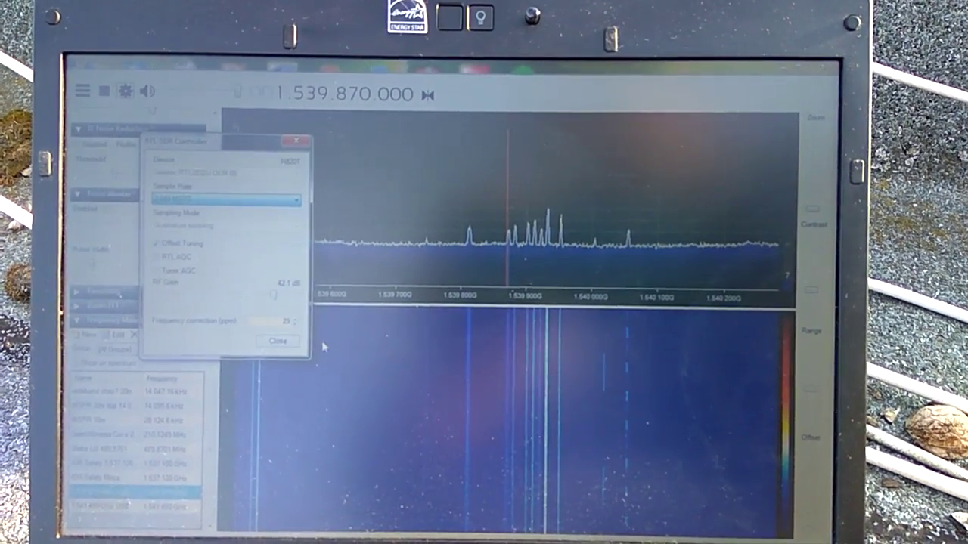
{"action": "left_click", "coordinate": [276, 348]}
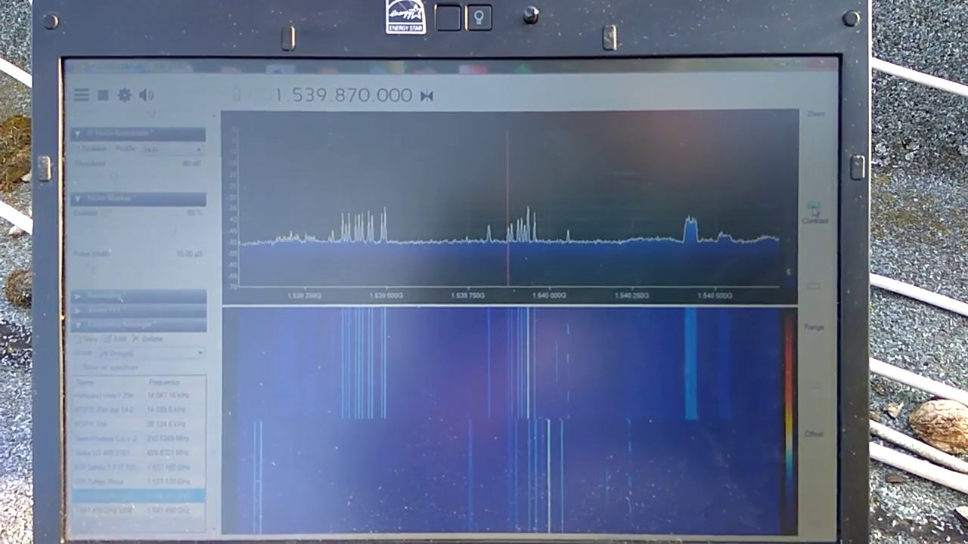
Zoom the spectrum to about 1.5398–1.5399 GHz, resolving seven separate carriers.
{"action": "left_click_drag", "start_coordinate": [813, 206], "coordinate": [809, 203]}
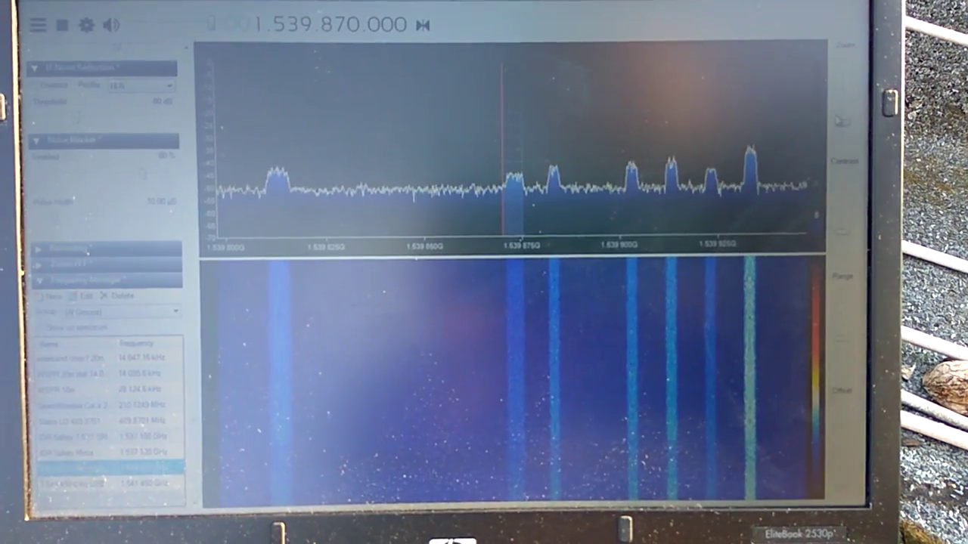
{"action": "scroll", "coordinate": [841, 130], "scroll_direction": "up", "scroll_amount": 1}
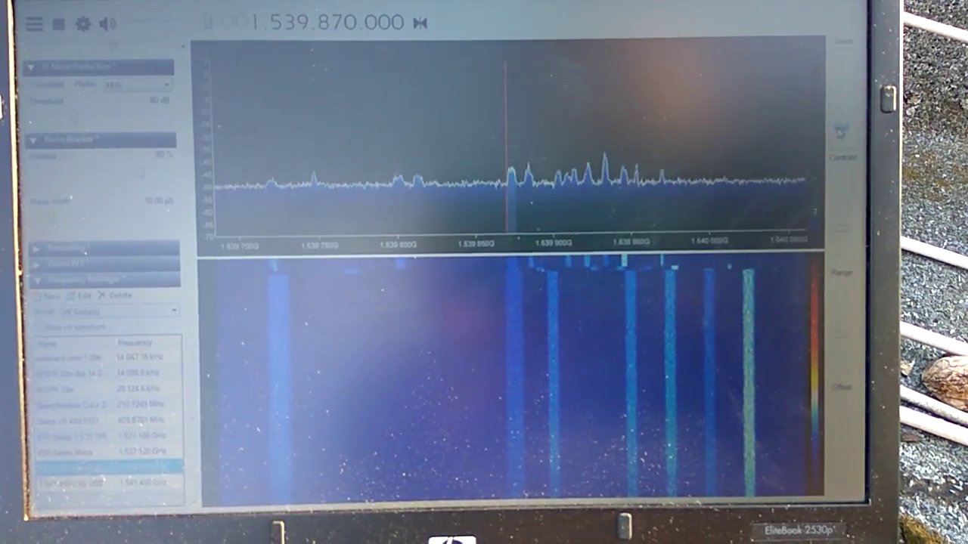
Zoom out to survey the band, then zoom in to 1.53984–1.53990 GHz showing three carriers.
{"action": "left_click_drag", "start_coordinate": [840, 133], "coordinate": [842, 138]}
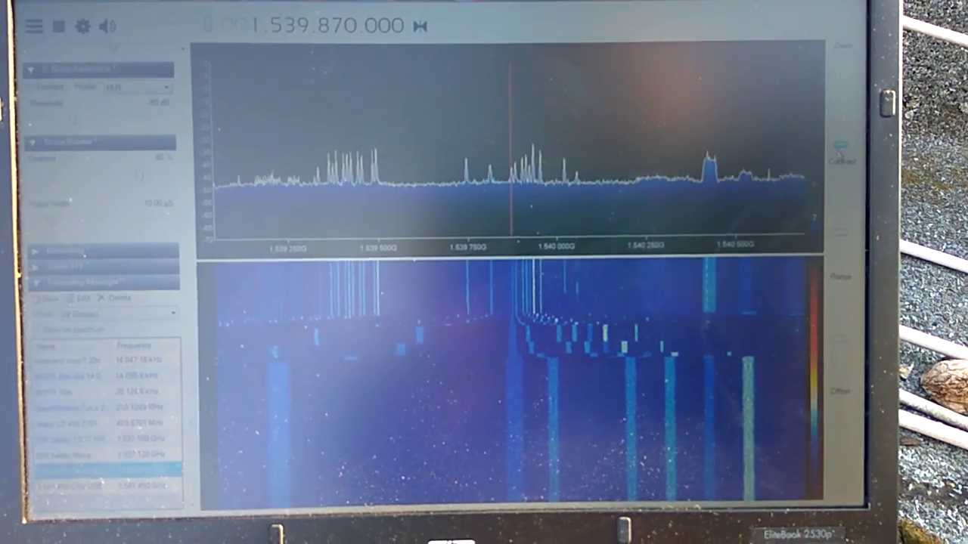
{"action": "left_click_drag", "start_coordinate": [838, 155], "coordinate": [840, 116]}
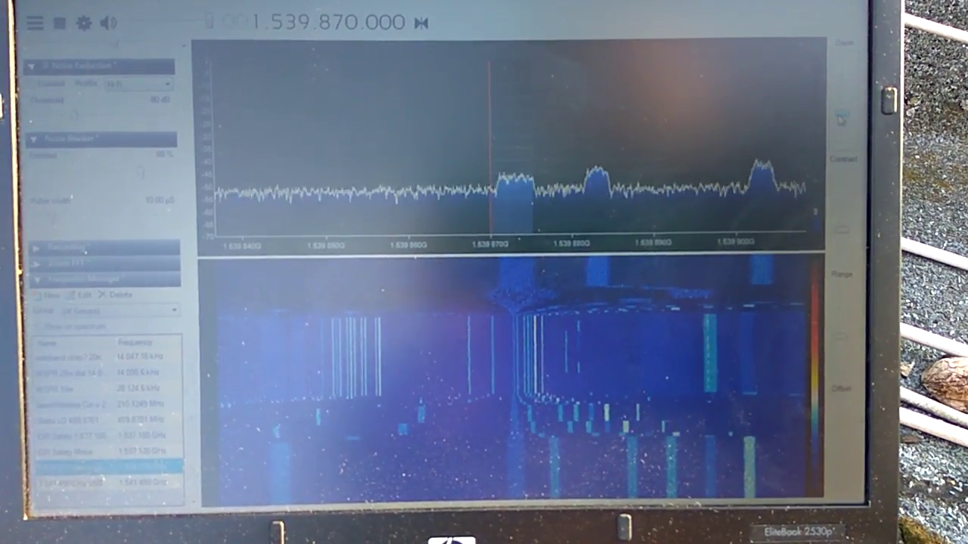